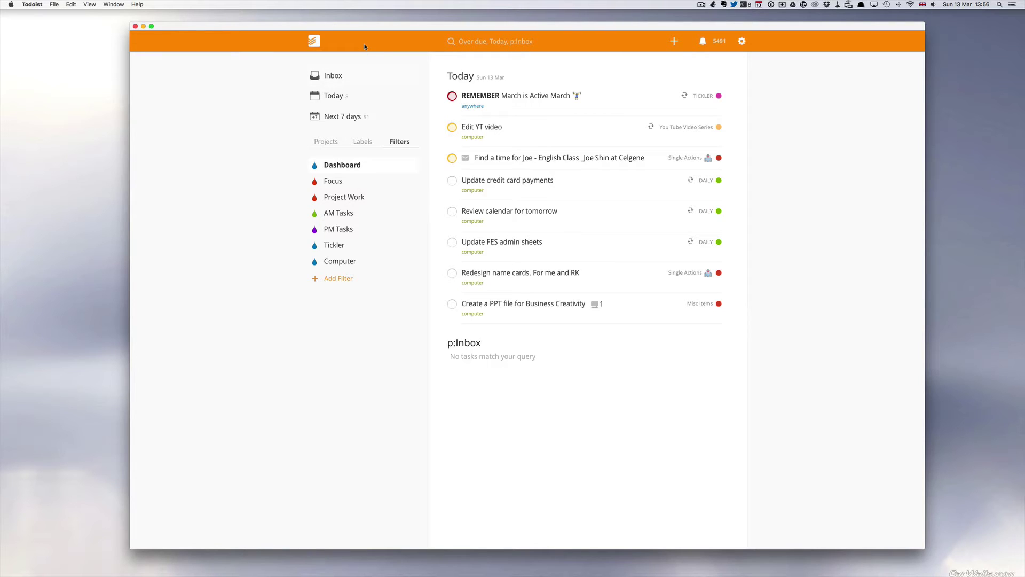
pyautogui.click(321, 40)
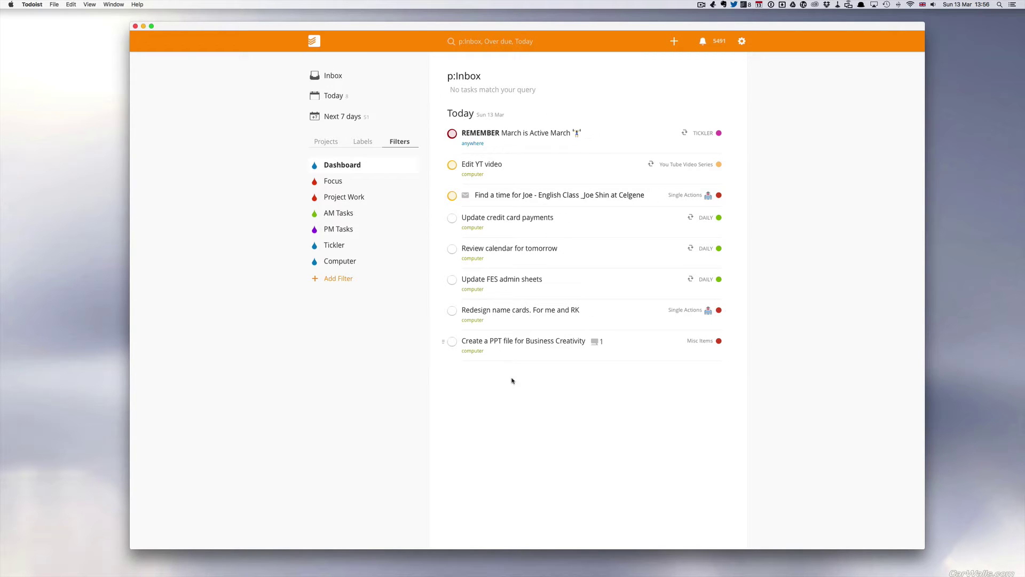
pyautogui.click(341, 167)
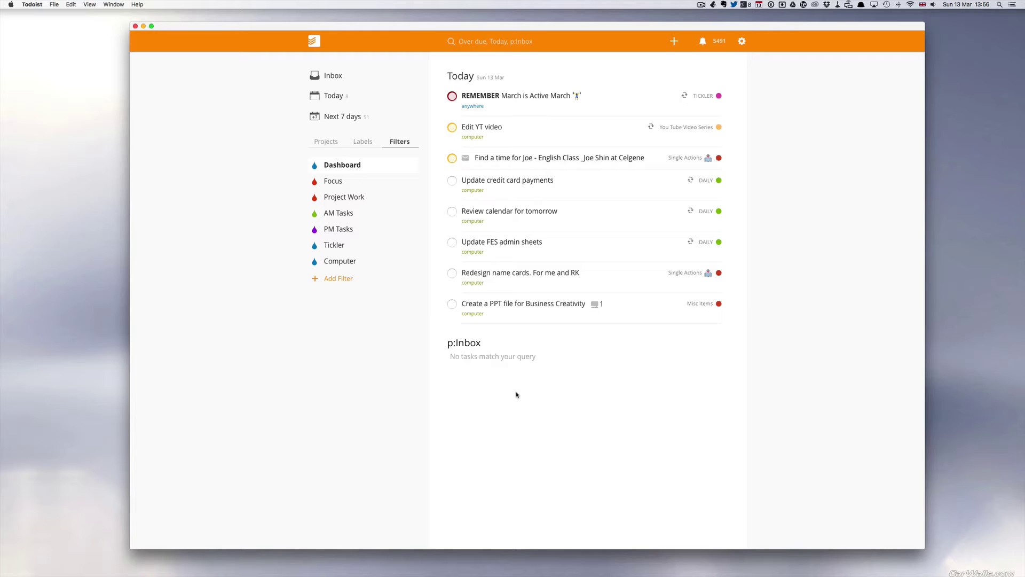
pyautogui.click(332, 182)
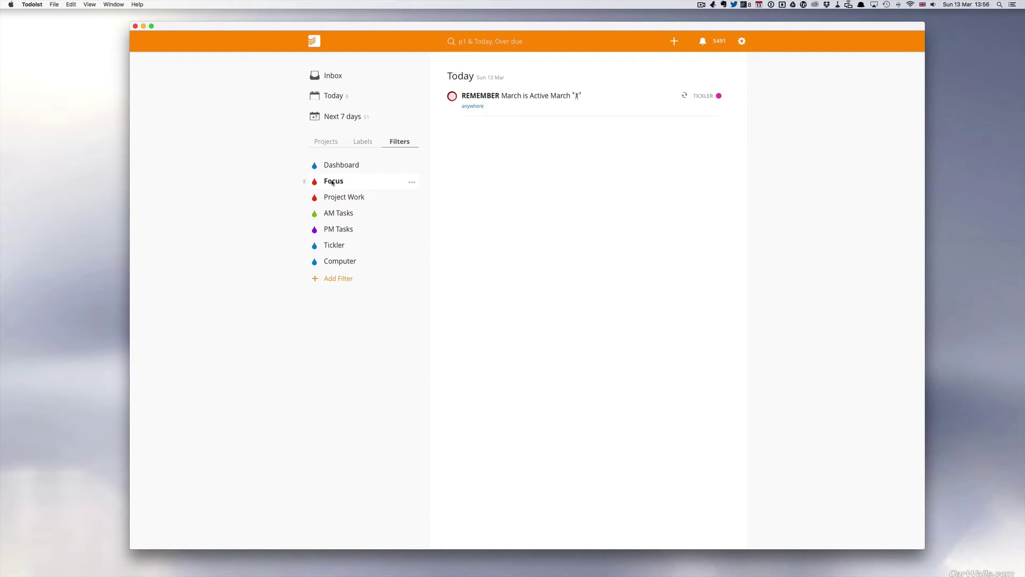
pyautogui.click(342, 167)
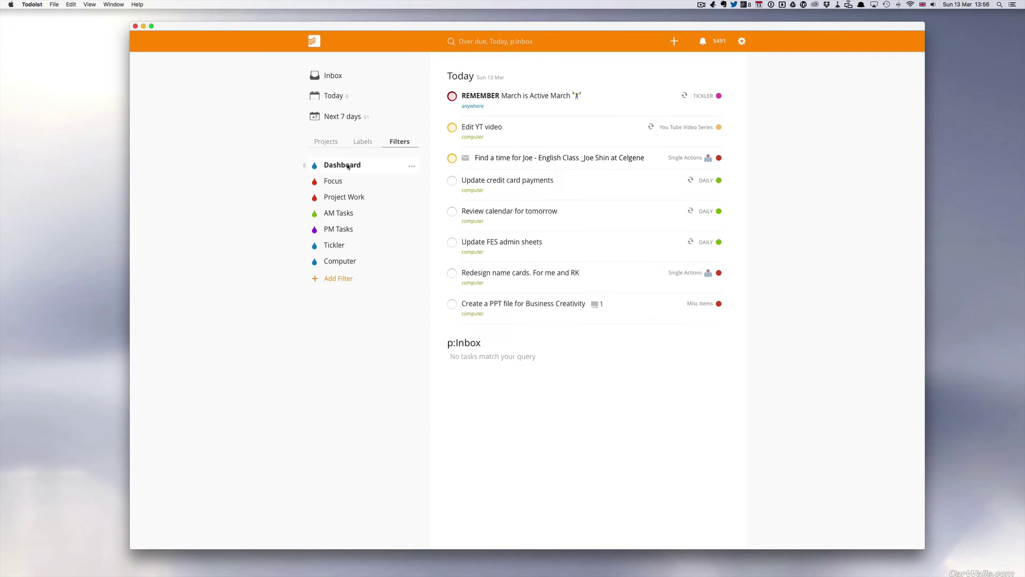
pyautogui.click(411, 169)
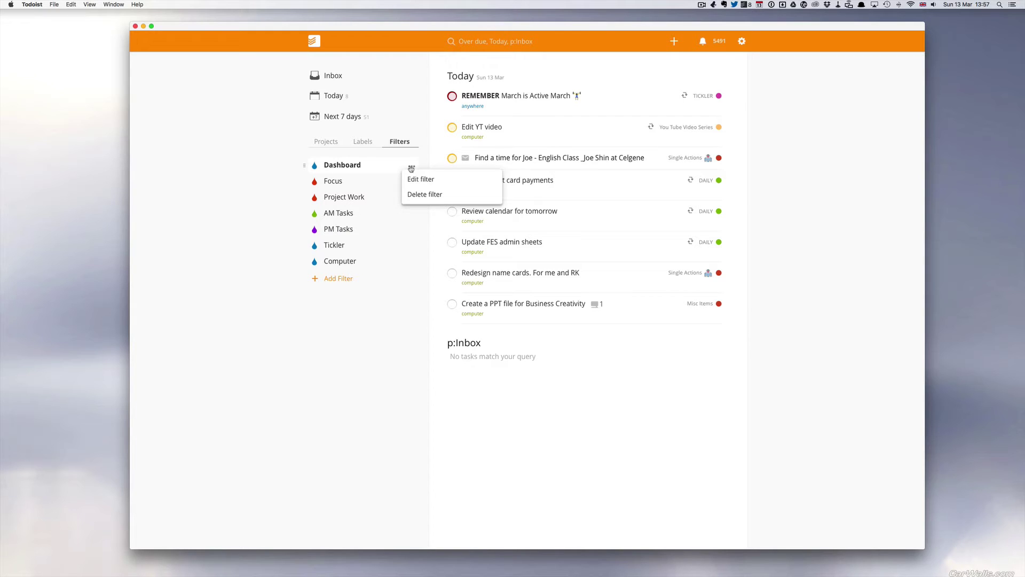
pyautogui.click(426, 180)
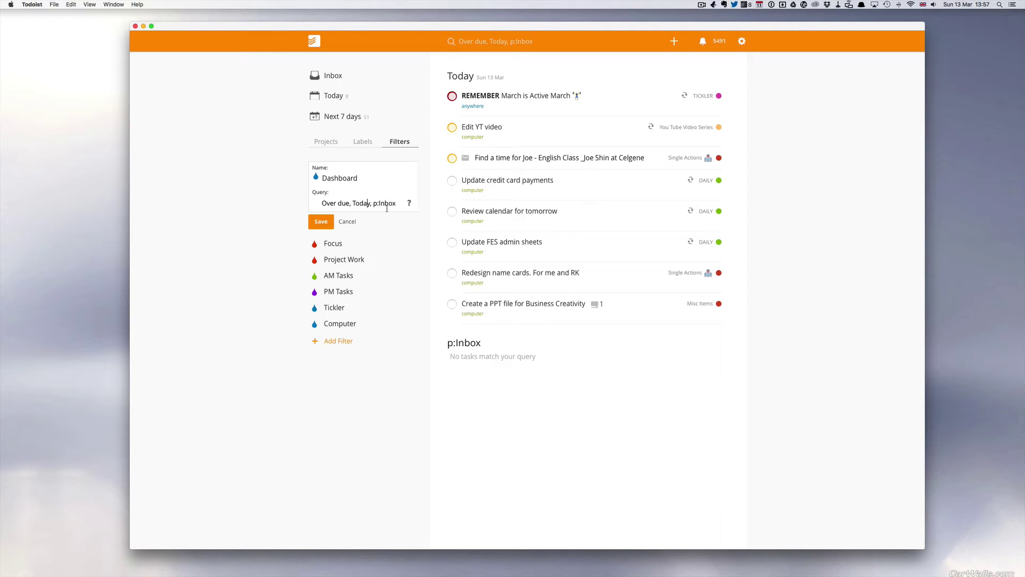
pyautogui.click(321, 223)
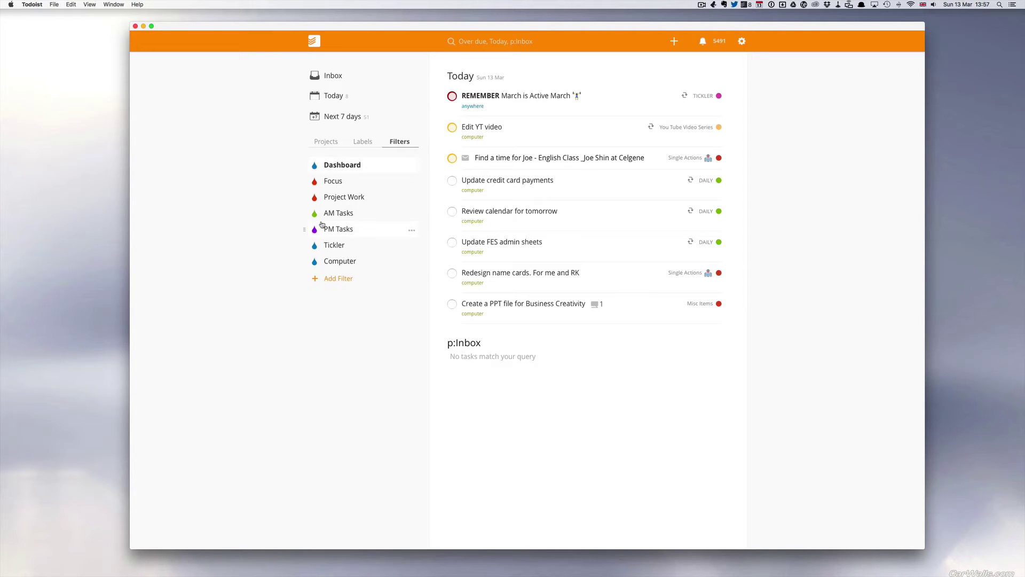
# Check the Focus filter's 'p1 & Today, Over due' query, then show its single task
pyautogui.click(411, 182)
pyautogui.click(417, 197)
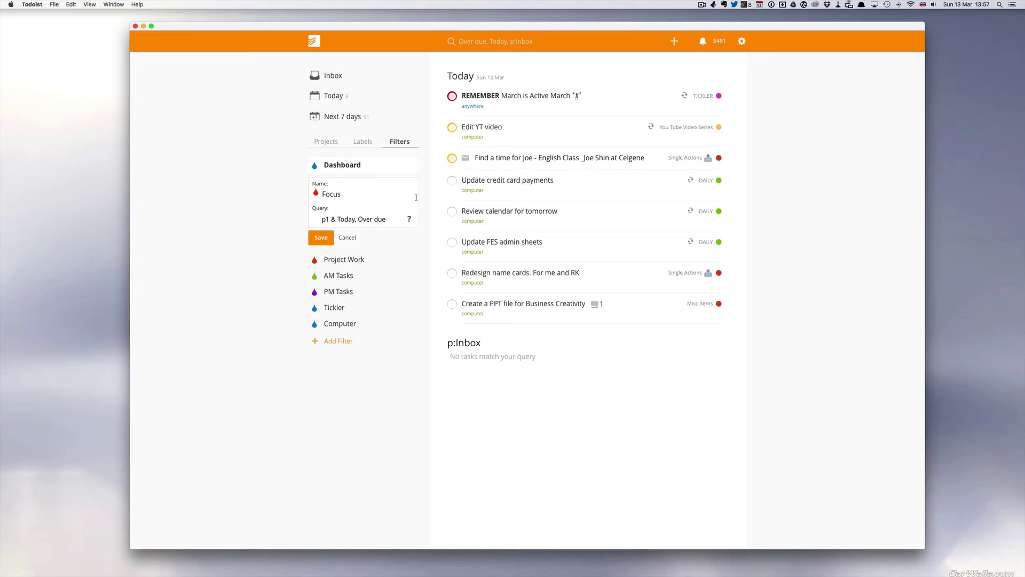
pyautogui.click(323, 238)
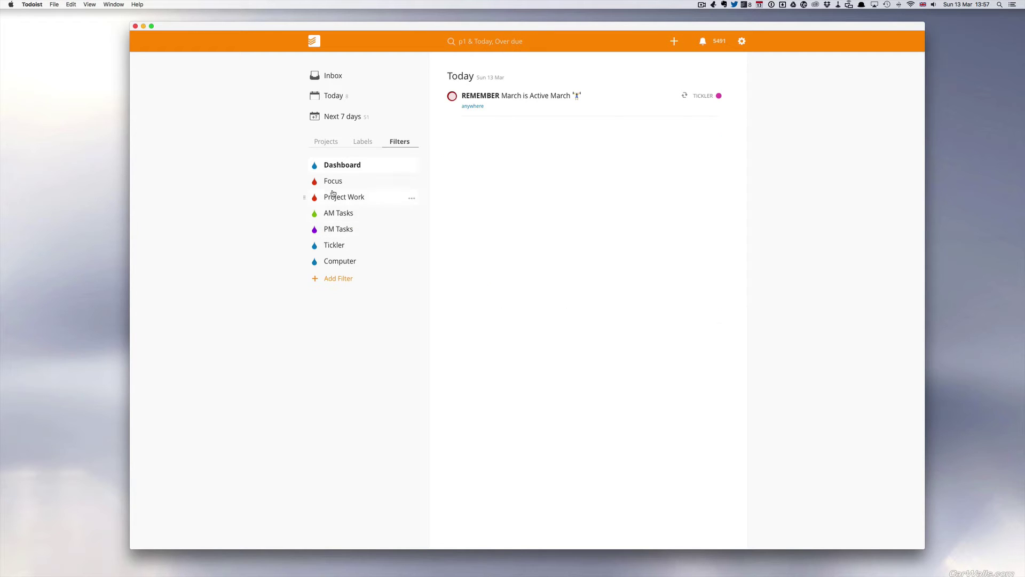
pyautogui.click(374, 181)
# Reopen the Focus filter's query for another look, then close the form
pyautogui.moveTo(368, 180)
pyautogui.click(414, 185)
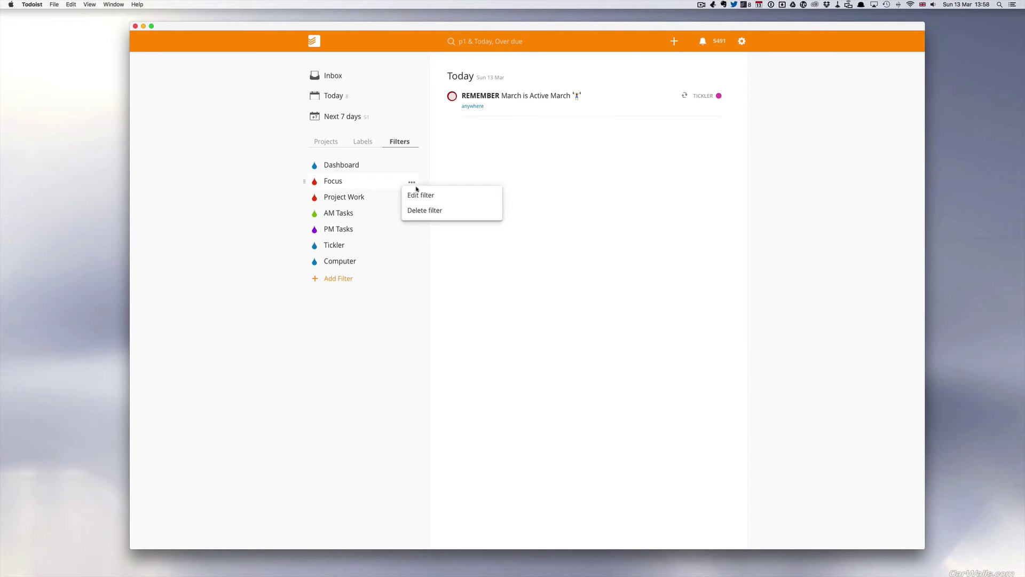
pyautogui.click(422, 194)
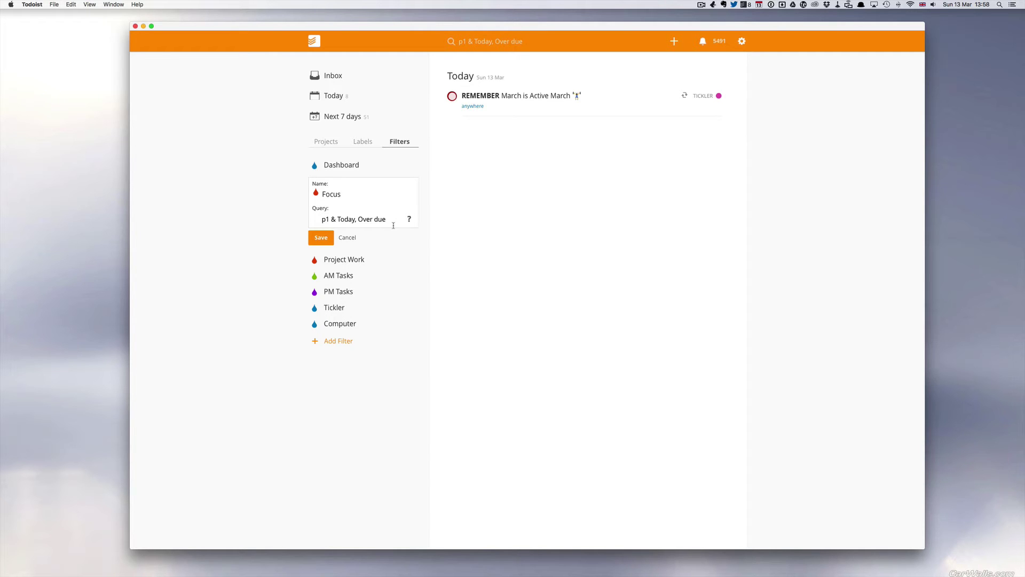
pyautogui.click(318, 239)
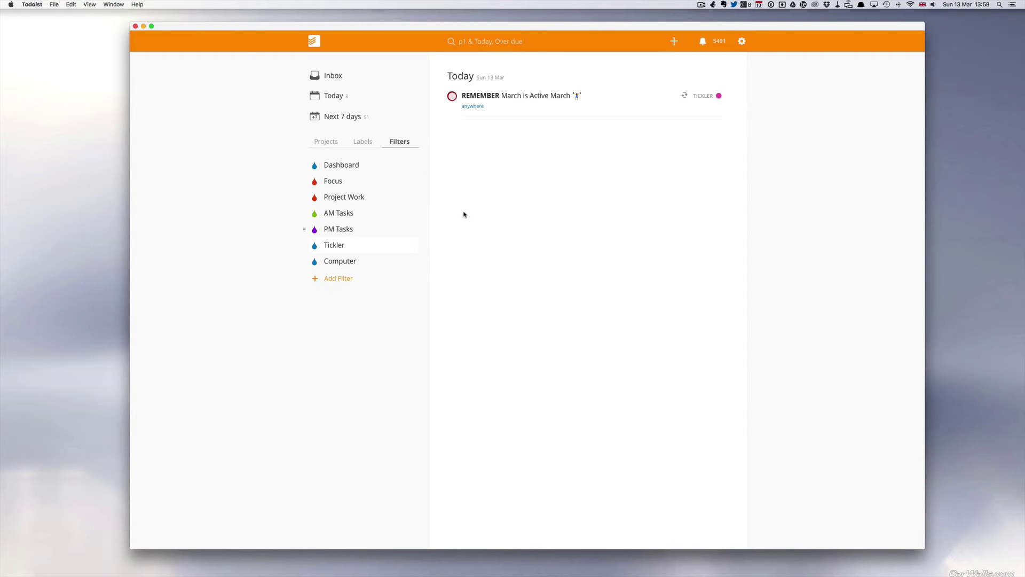
# Browse the ROUTINES project, then show Project Work's three Today tasks from WORK and HOME
pyautogui.click(343, 198)
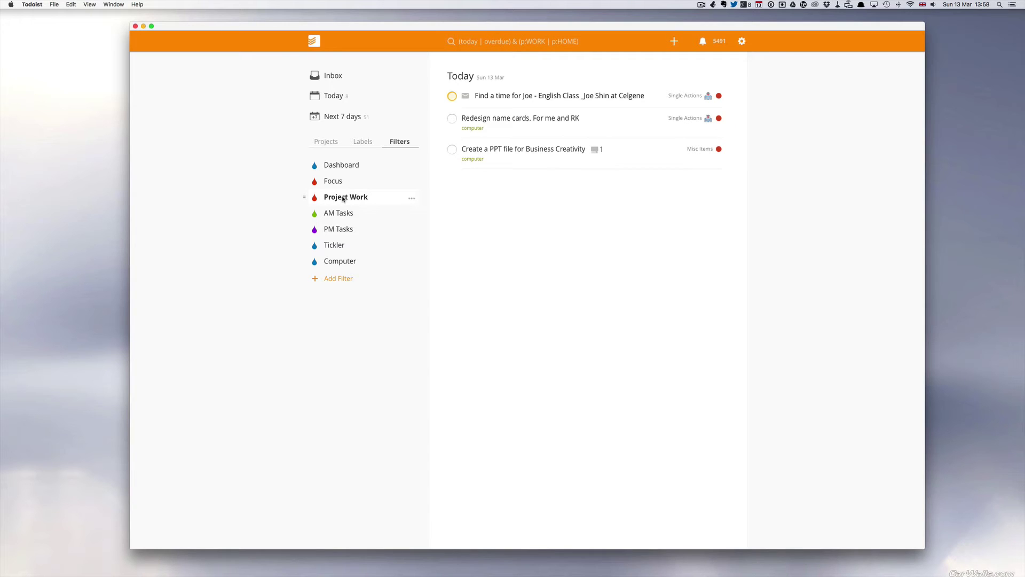
pyautogui.click(327, 142)
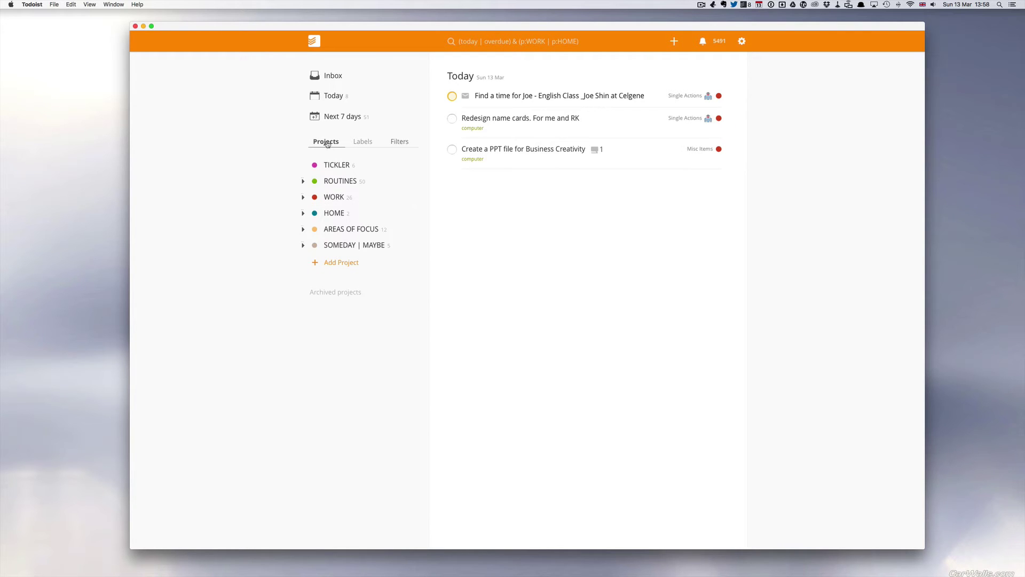
pyautogui.click(342, 183)
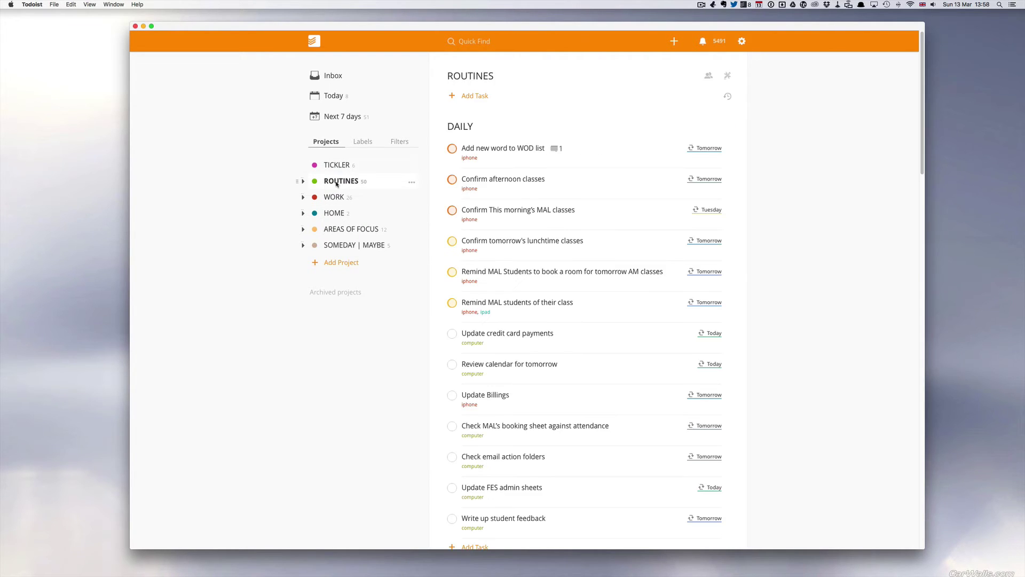
pyautogui.scroll(-10, 505, 280)
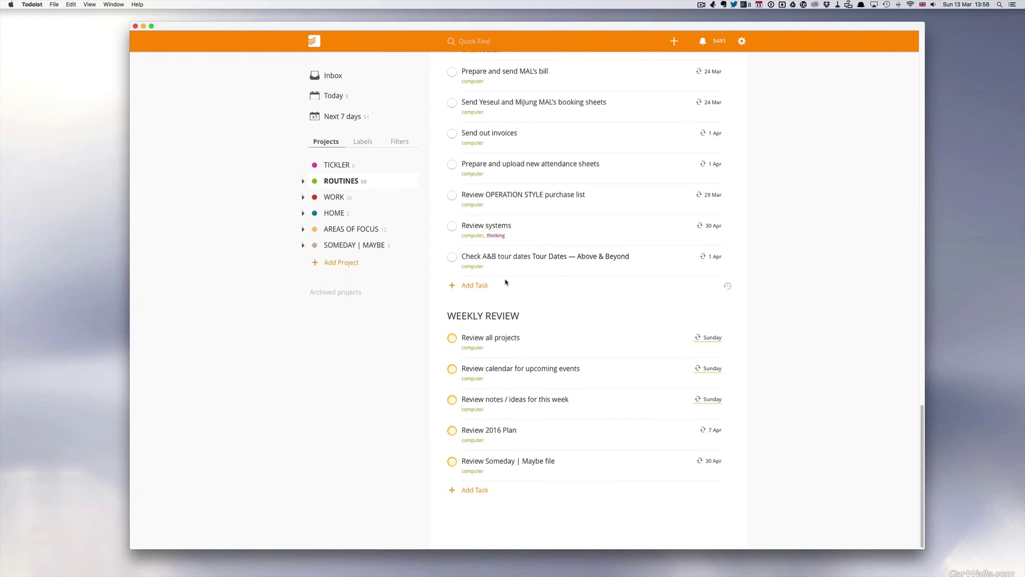
pyautogui.scroll(15, 505, 279)
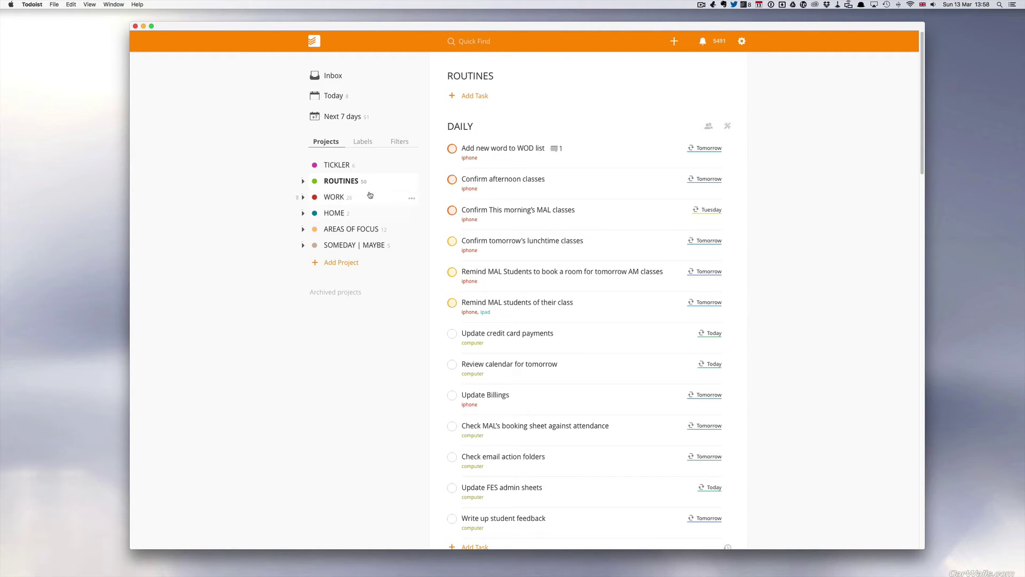
pyautogui.click(401, 142)
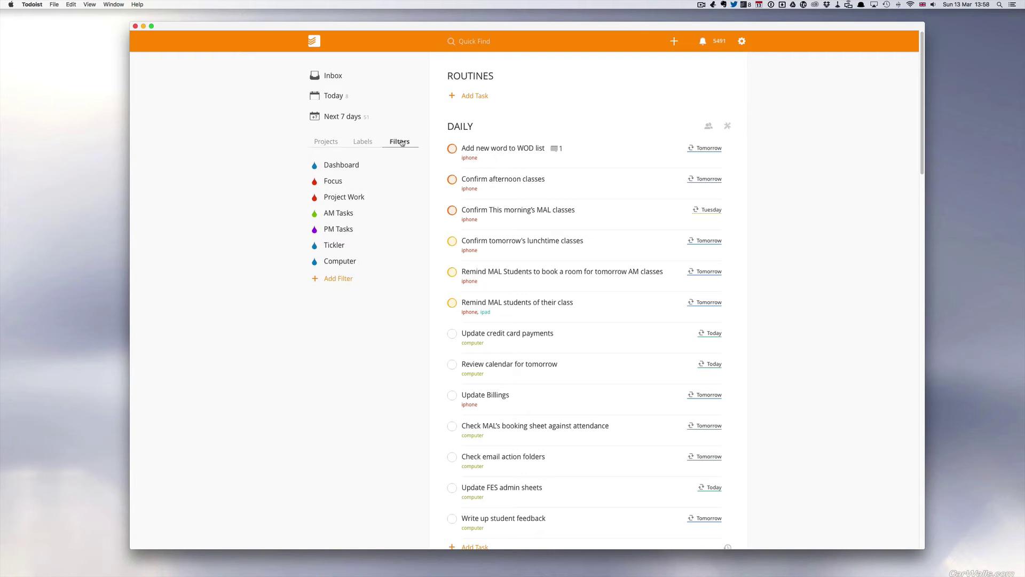
pyautogui.click(338, 199)
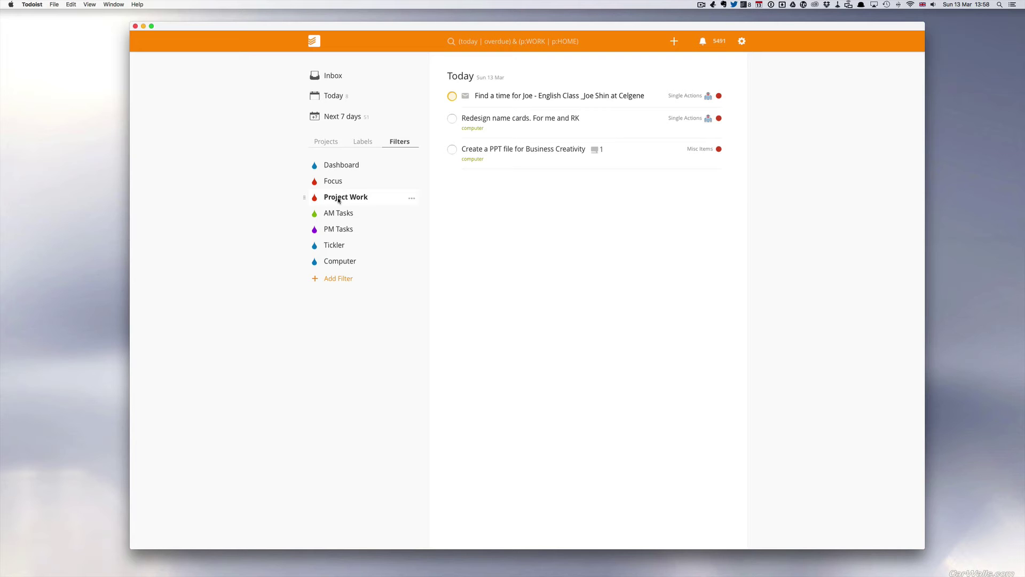
pyautogui.click(412, 199)
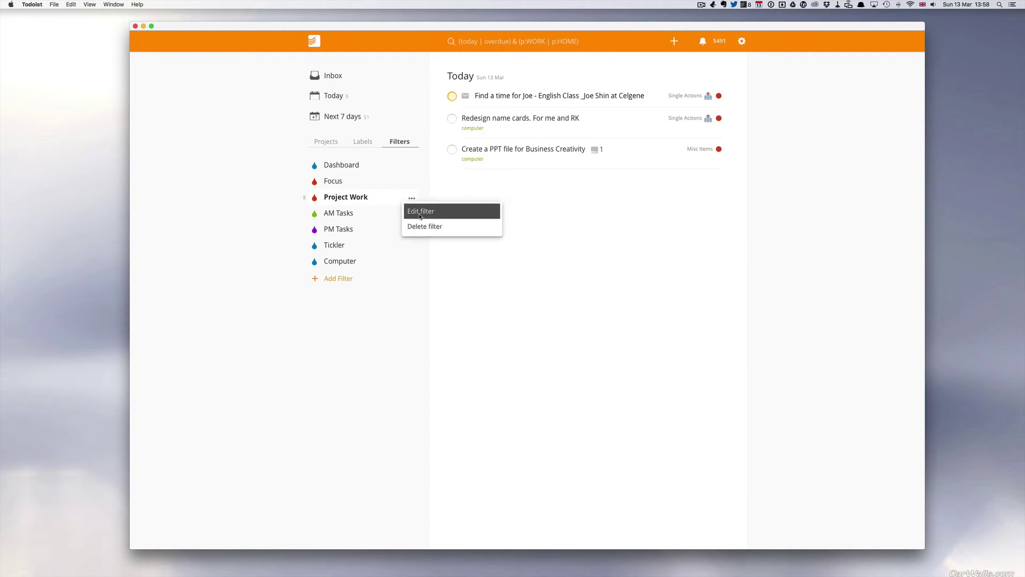
pyautogui.click(419, 211)
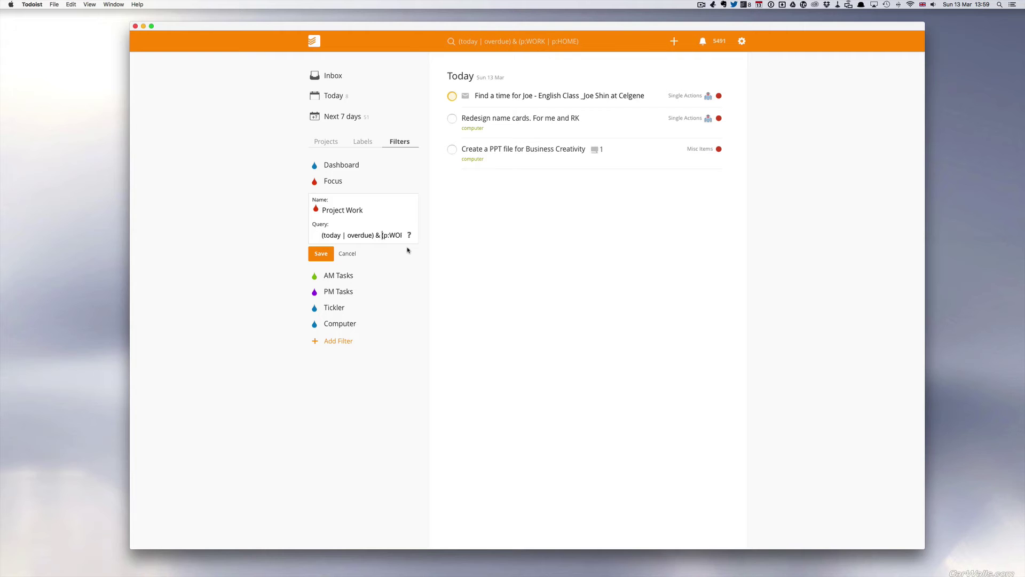
pyautogui.press('Right')
pyautogui.press('Right')
pyautogui.press('Right')
pyautogui.press('Right')
pyautogui.press('Right')
pyautogui.press('Left')
pyautogui.press('Left')
pyautogui.press('Left')
pyautogui.press('Left')
pyautogui.press('Left')
pyautogui.press('Left')
pyautogui.press('Right')
pyautogui.press('Right')
pyautogui.press('Right')
pyautogui.press('Right')
pyautogui.press('Right')
pyautogui.press('Right')
pyautogui.press('Right')
pyautogui.click(326, 251)
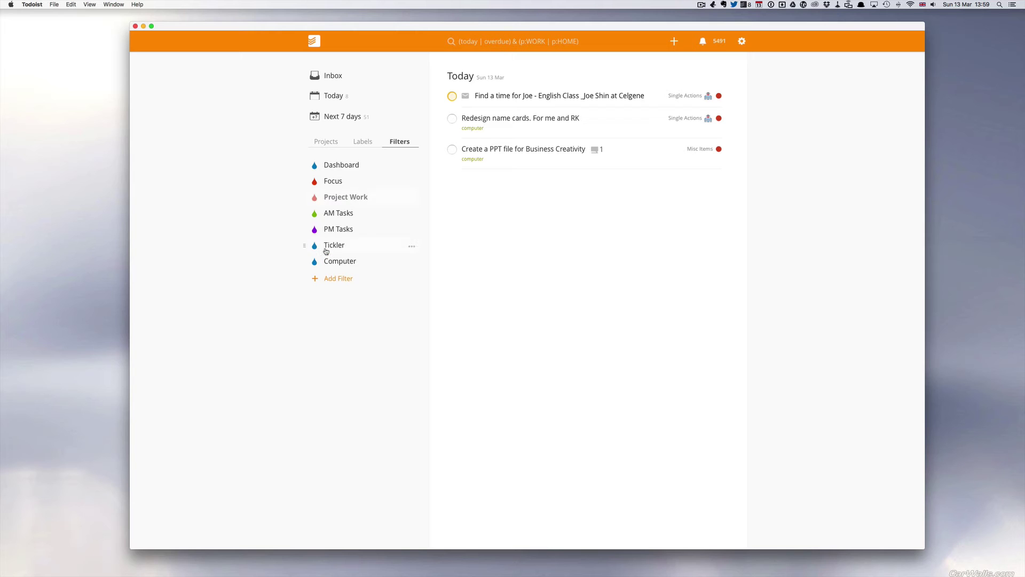
# Show the AM Tasks filter and open its '(today | overdue) & (p1 | p2)' query for editing
pyautogui.click(344, 214)
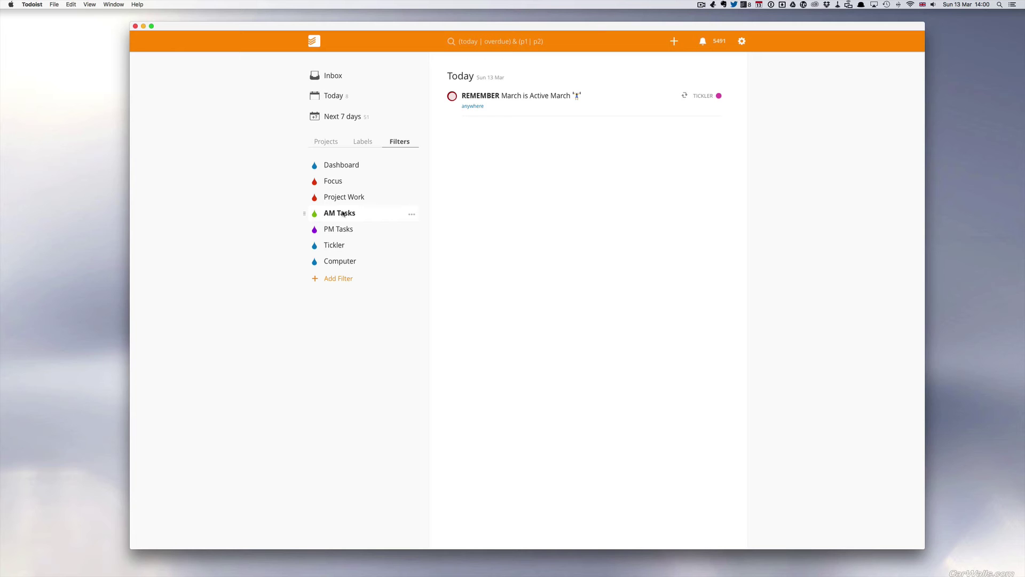
pyautogui.click(412, 216)
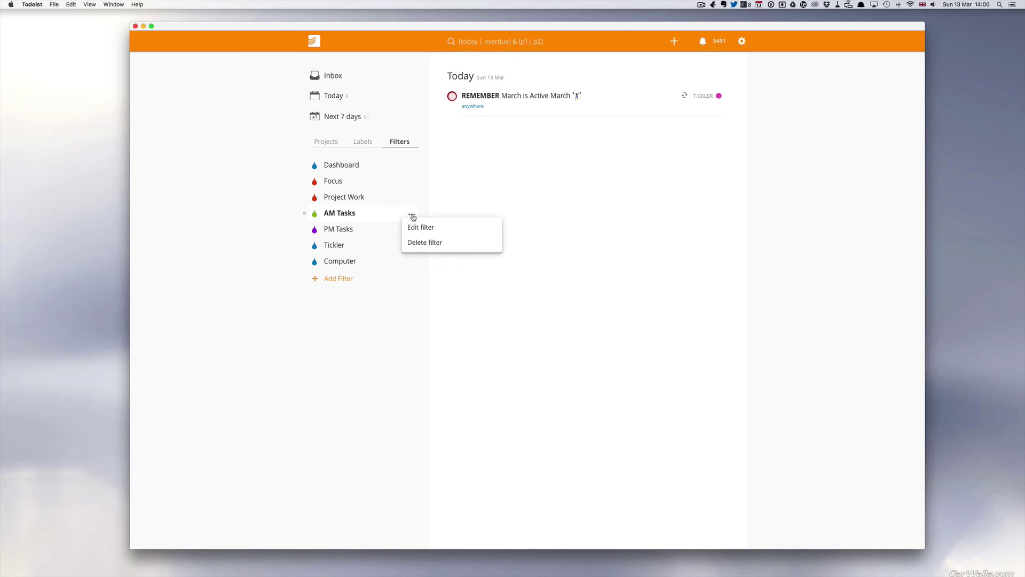
pyautogui.click(426, 235)
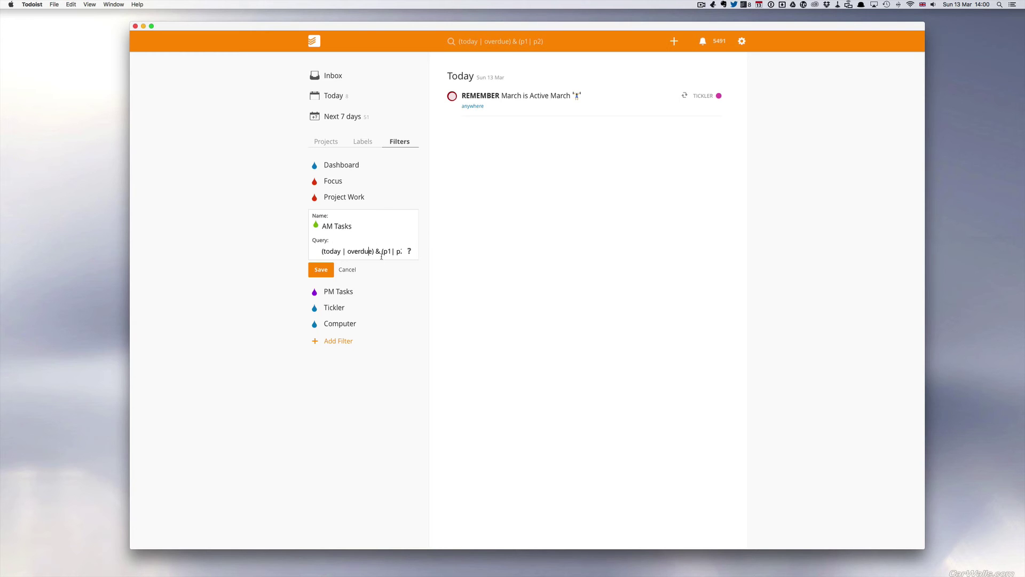
pyautogui.press('Right')
pyautogui.press('Right')
pyautogui.press('Right')
pyautogui.press('Right')
pyautogui.press('Right')
pyautogui.press('Right')
pyautogui.press('Right')
pyautogui.press('Right')
pyautogui.press('Right')
# Save AM Tasks unchanged, then show PM Tasks and review its '(today | overdue) & (p1 | p2 | p3)' query
pyautogui.click(321, 272)
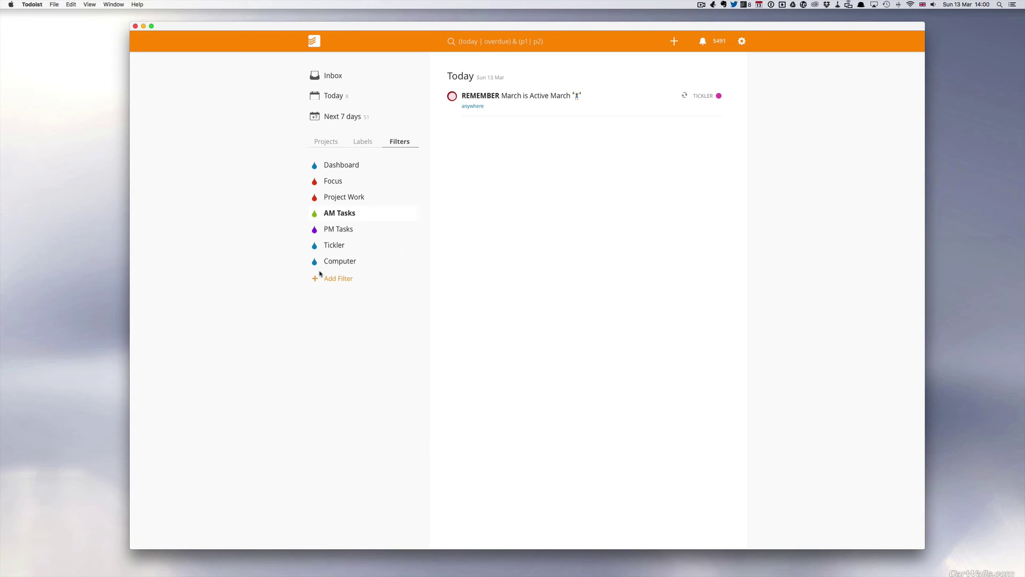
pyautogui.click(338, 231)
pyautogui.click(412, 230)
pyautogui.click(426, 243)
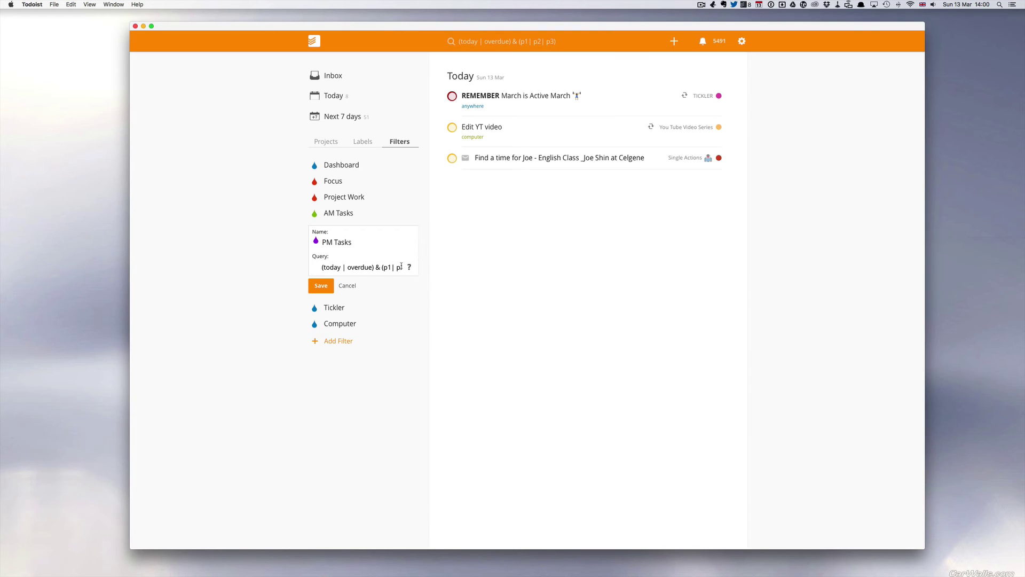
pyautogui.press('End')
pyautogui.press('Left')
pyautogui.press('Left')
pyautogui.press('Left')
pyautogui.click(324, 285)
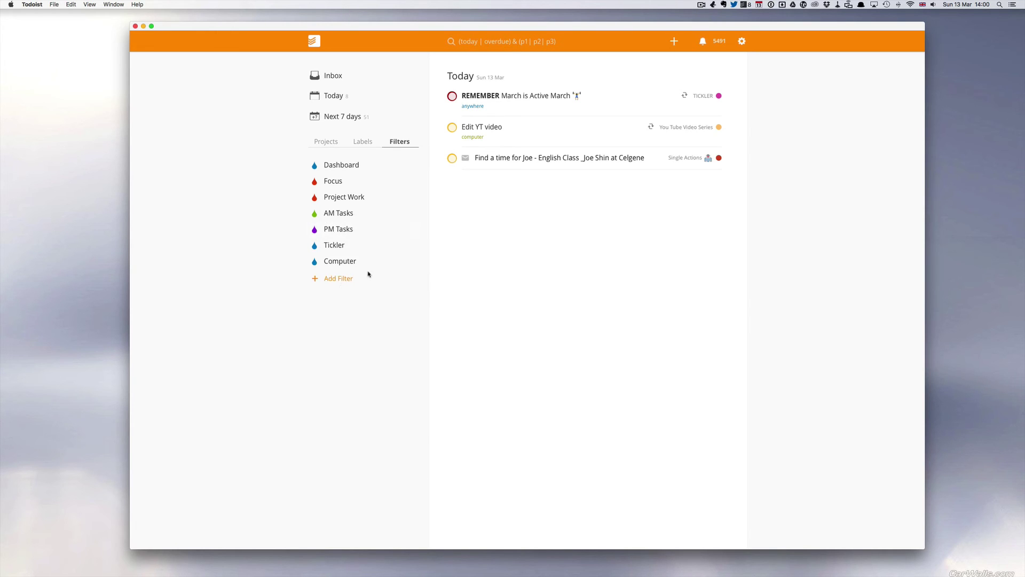
# Show the Tickler filter's single task and review its 'today & p:TICKLER' query without changes
pyautogui.click(337, 246)
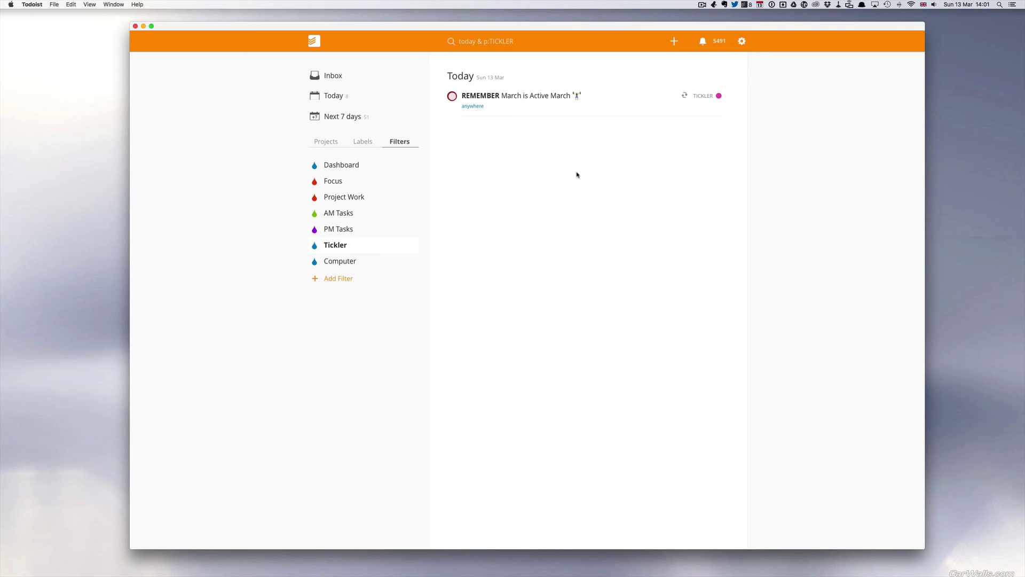
pyautogui.click(410, 249)
pyautogui.click(422, 261)
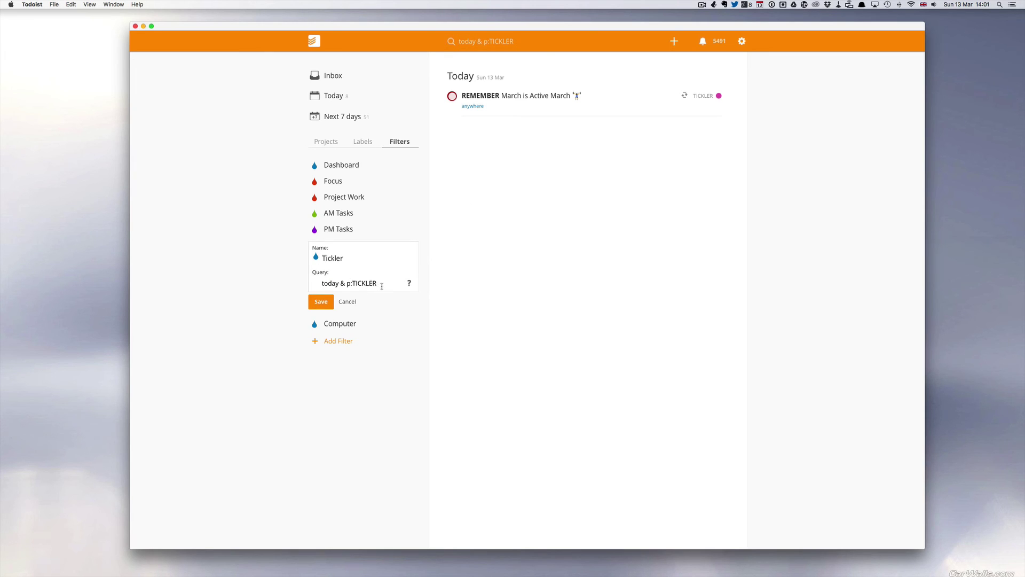
pyautogui.click(325, 303)
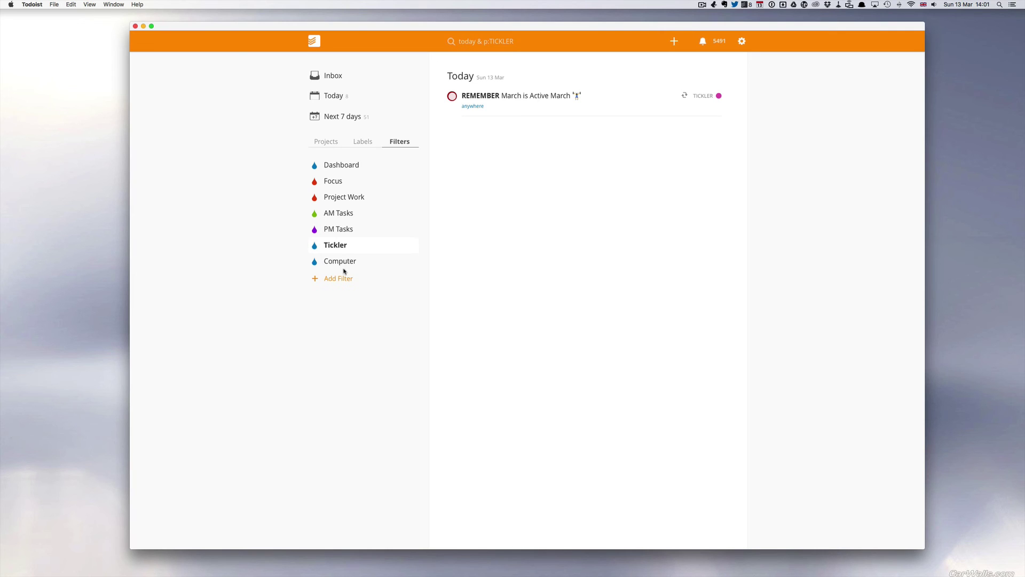
pyautogui.click(411, 263)
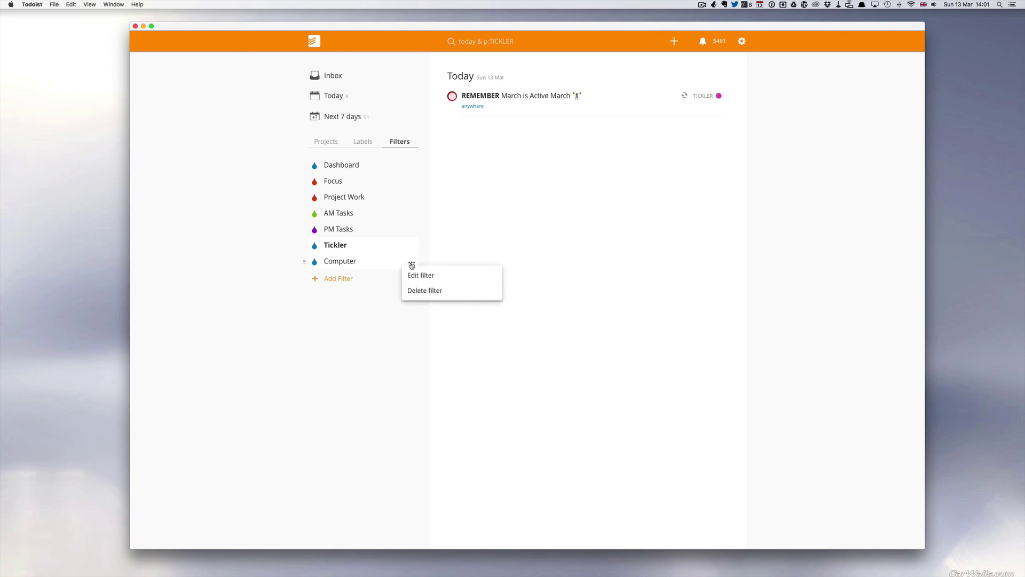
pyautogui.click(357, 262)
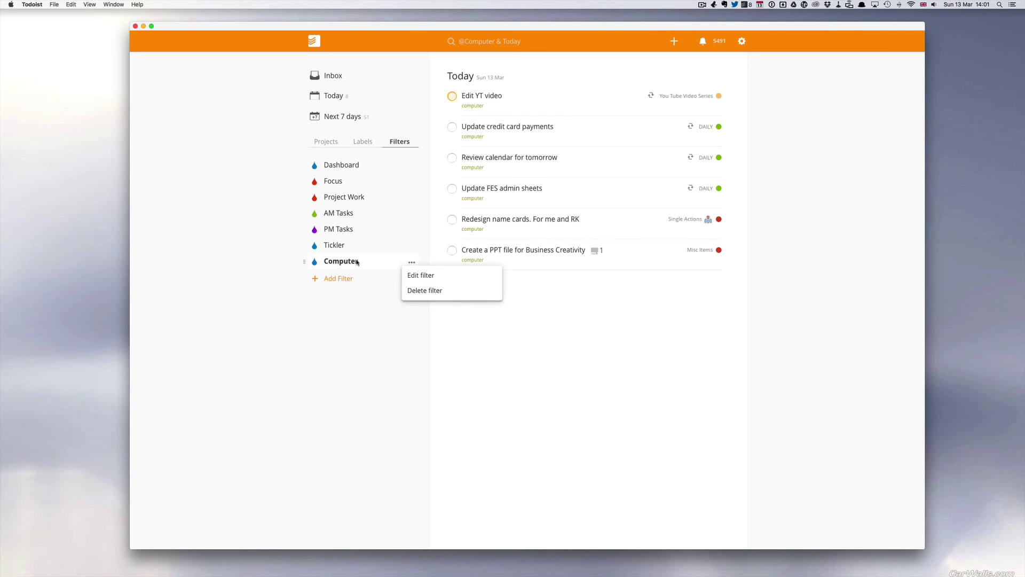
pyautogui.click(542, 321)
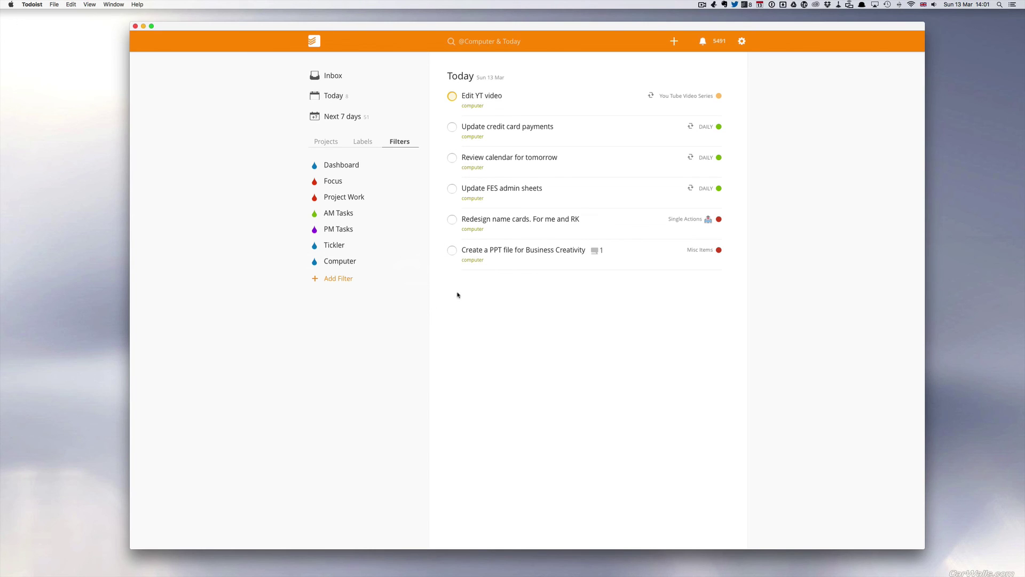
pyautogui.click(348, 265)
pyautogui.click(413, 265)
pyautogui.click(420, 276)
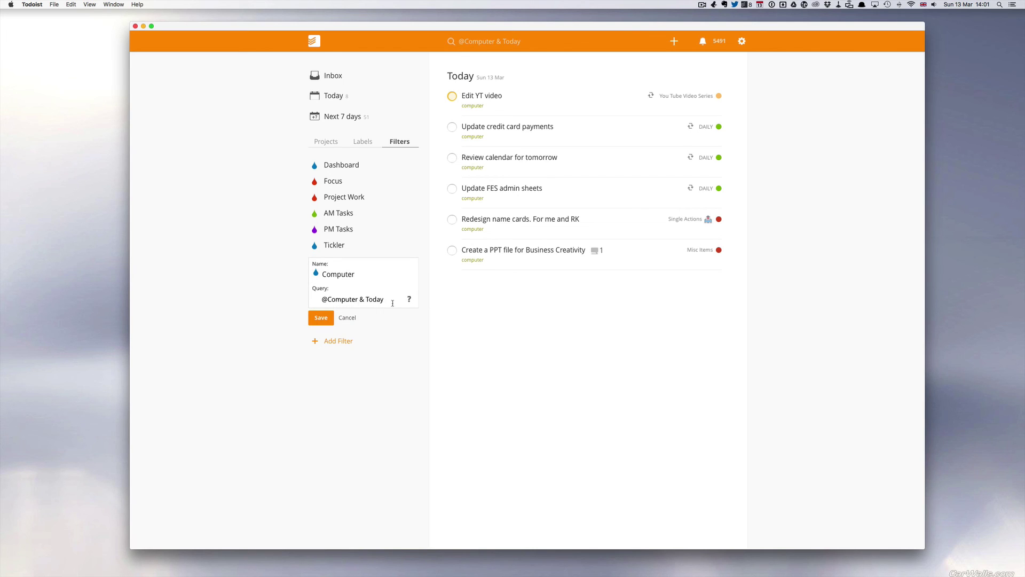
pyautogui.click(321, 318)
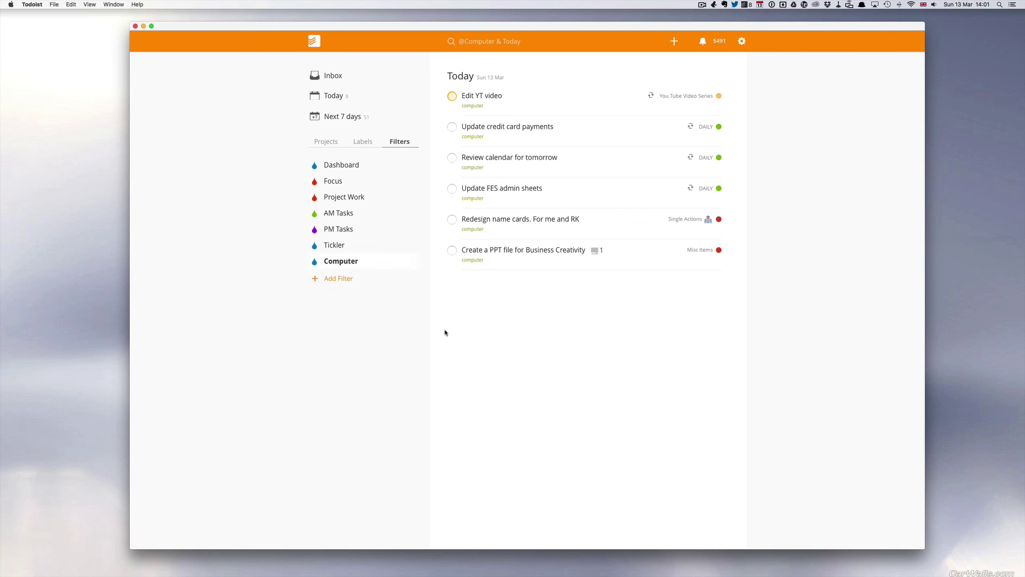